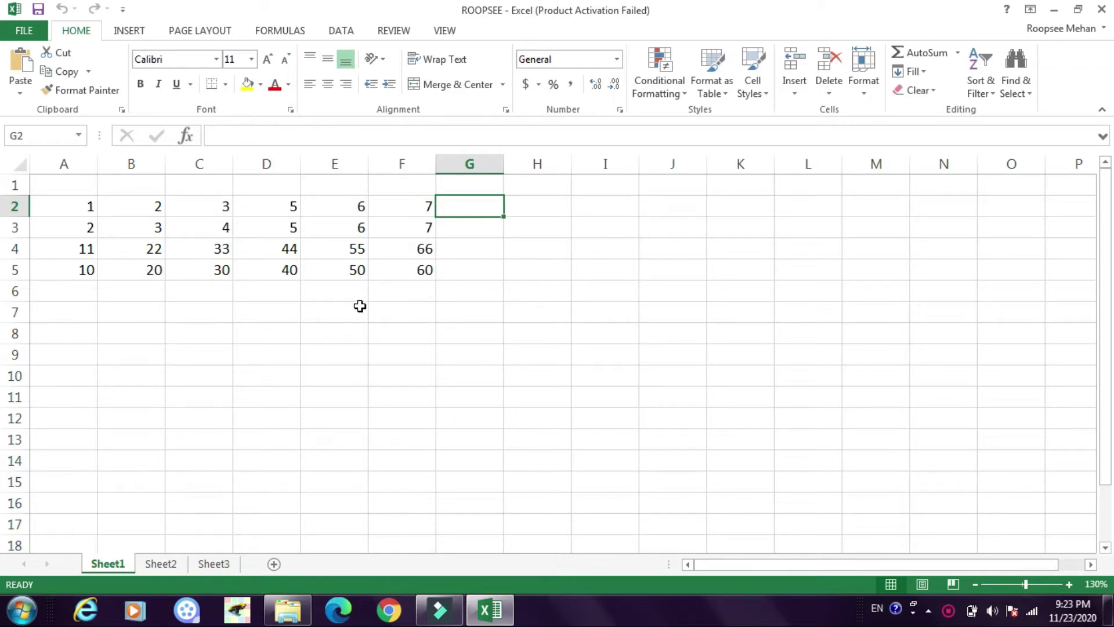
- Replace the value in cell E3 with 78
{"action": "left_click", "coordinate": [351, 264]}
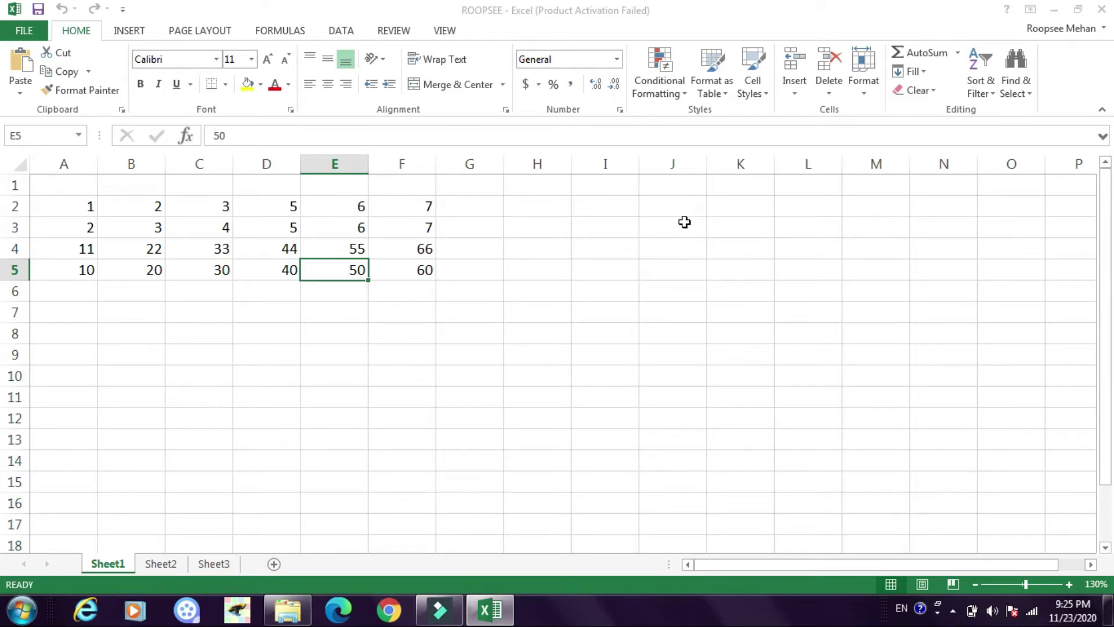
{"action": "left_click", "coordinate": [340, 253]}
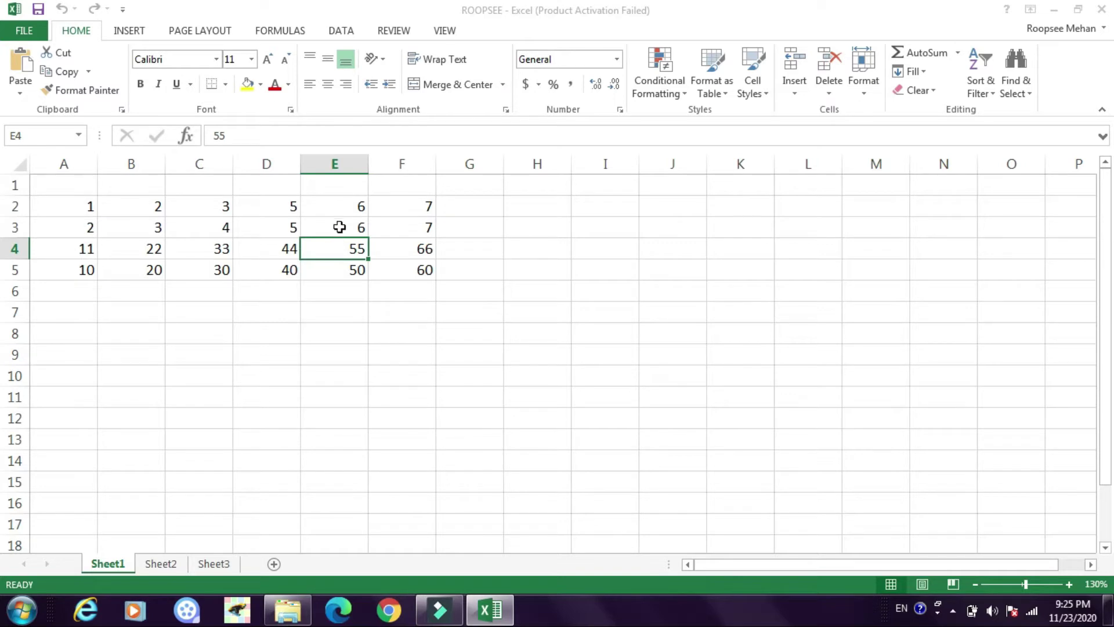
{"action": "left_click", "coordinate": [340, 224]}
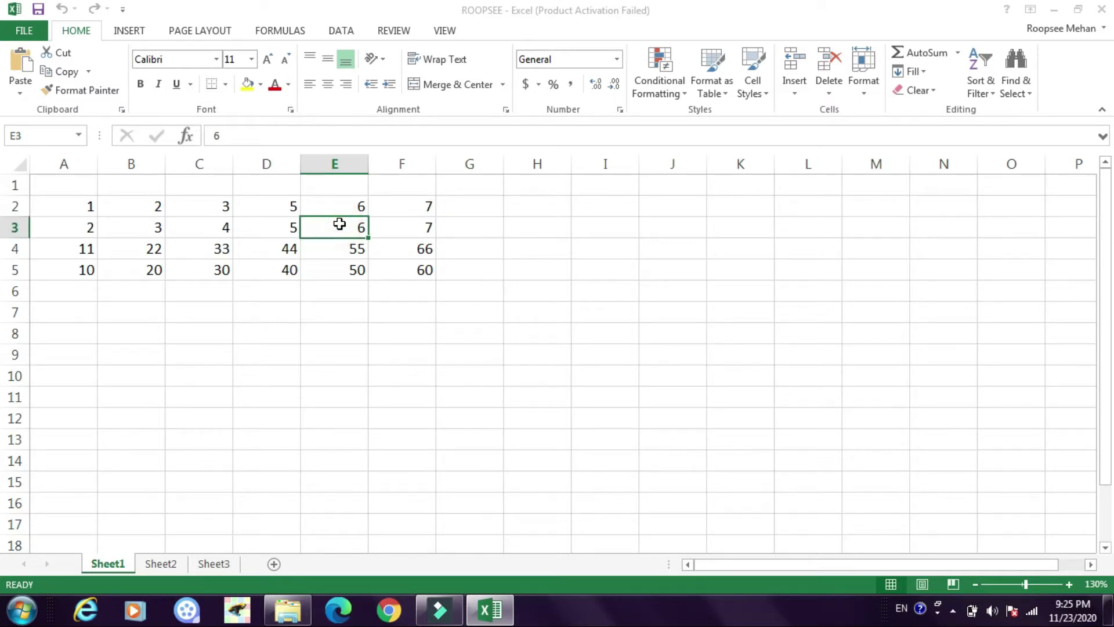
{"action": "type", "text": "78"}
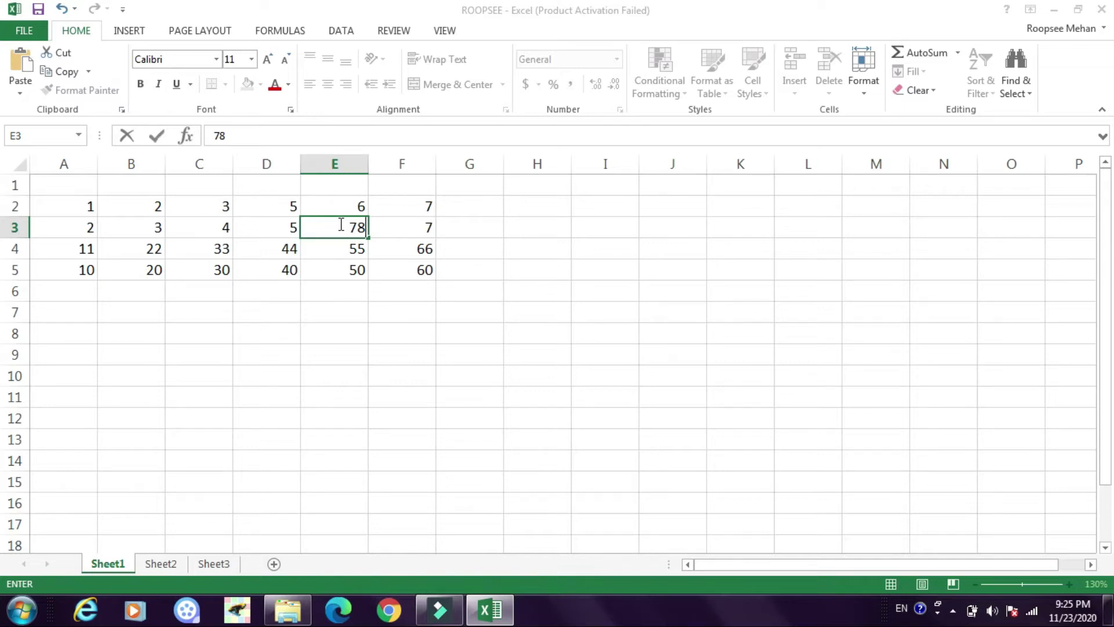
{"action": "key", "text": "Return"}
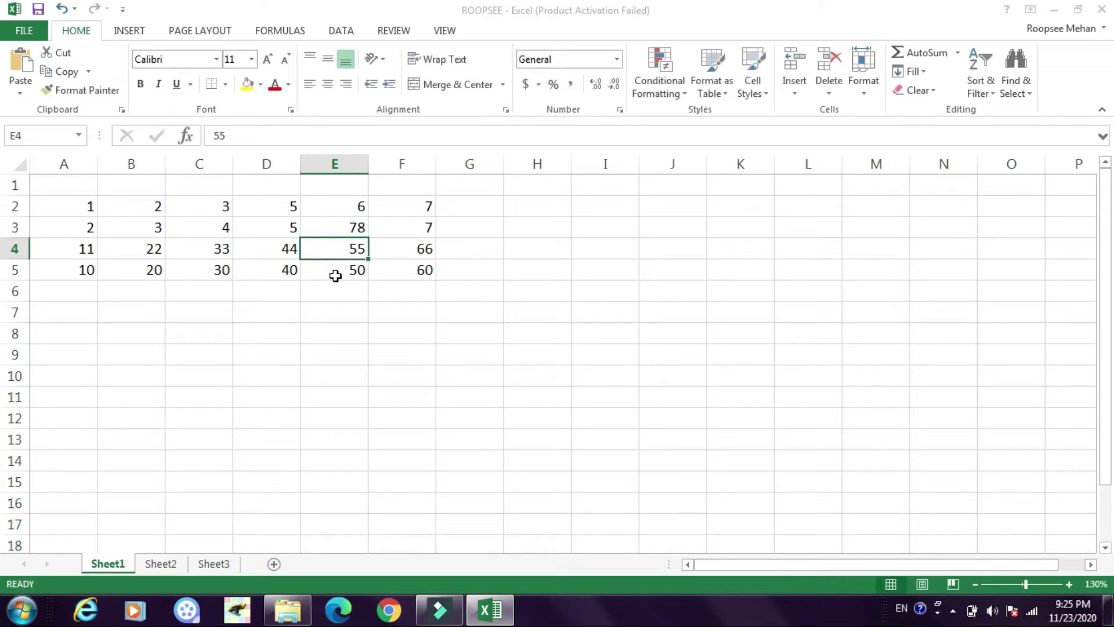
- Replace the value in cell F5 with 55
{"action": "left_click", "coordinate": [415, 273]}
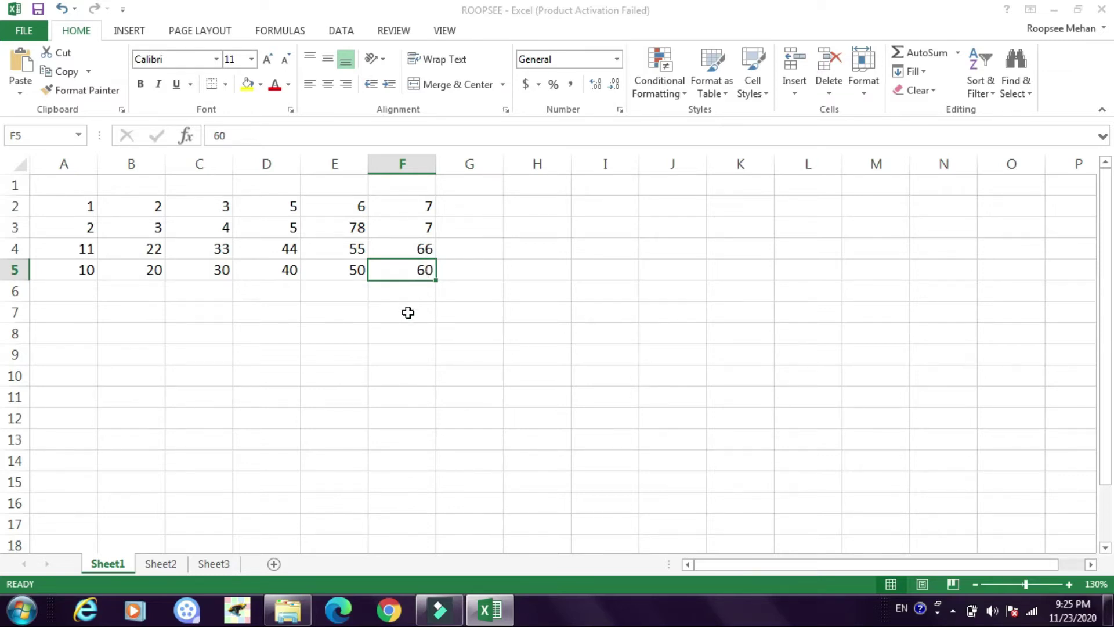
{"action": "left_click", "coordinate": [406, 386]}
{"action": "left_click", "coordinate": [397, 274]}
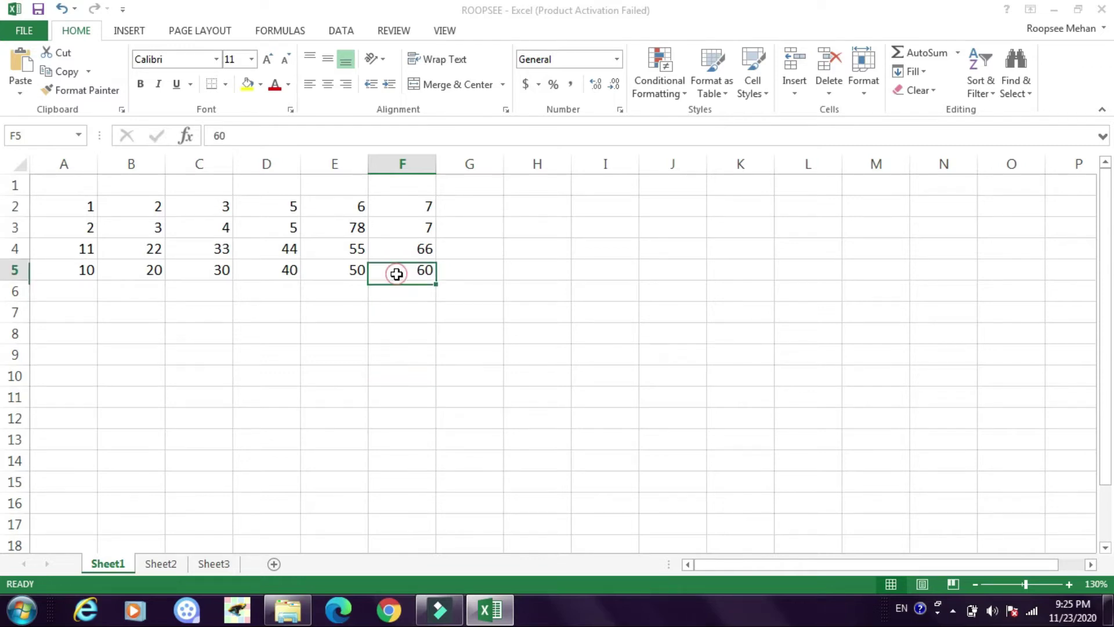
{"action": "type", "text": "55"}
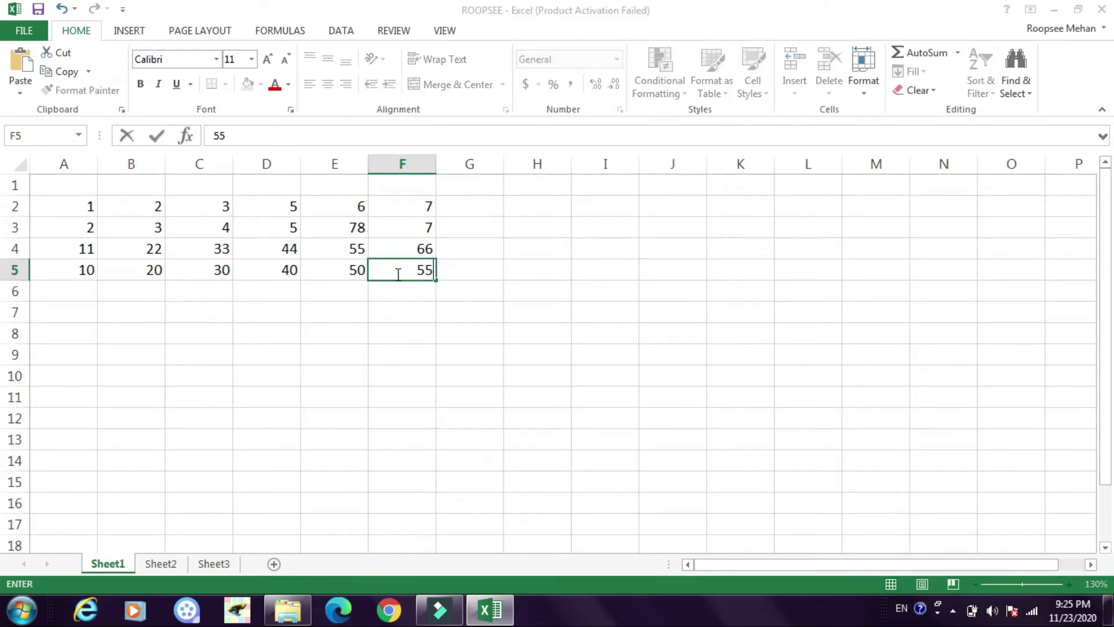
{"action": "key", "text": "Return"}
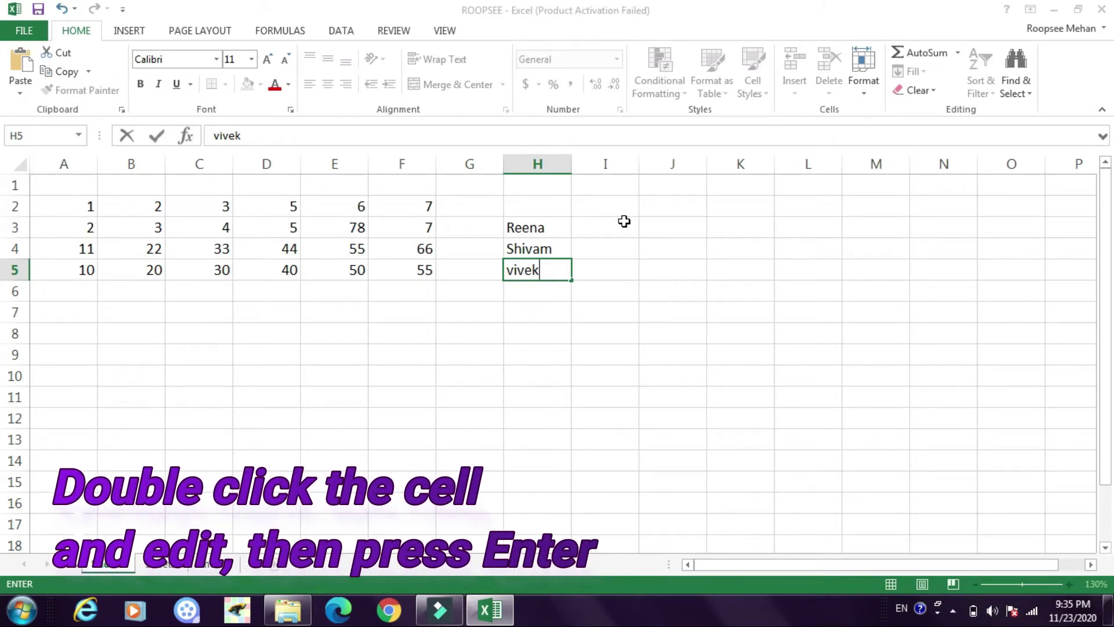
- Edit the name in cell H3 within the cell, replacing its double e with a single i
{"action": "double_click", "coordinate": [541, 225]}
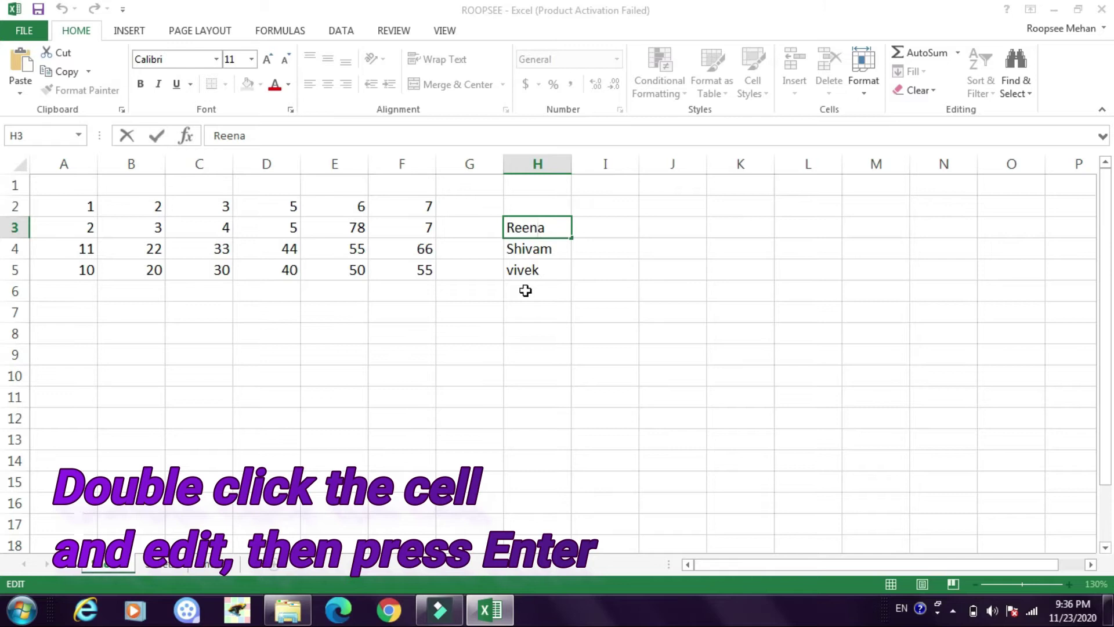
{"action": "key", "text": "BackSpace"}
{"action": "key", "text": "BackSpace"}
{"action": "key", "text": "BackSpace"}
{"action": "type", "text": "inaa"}
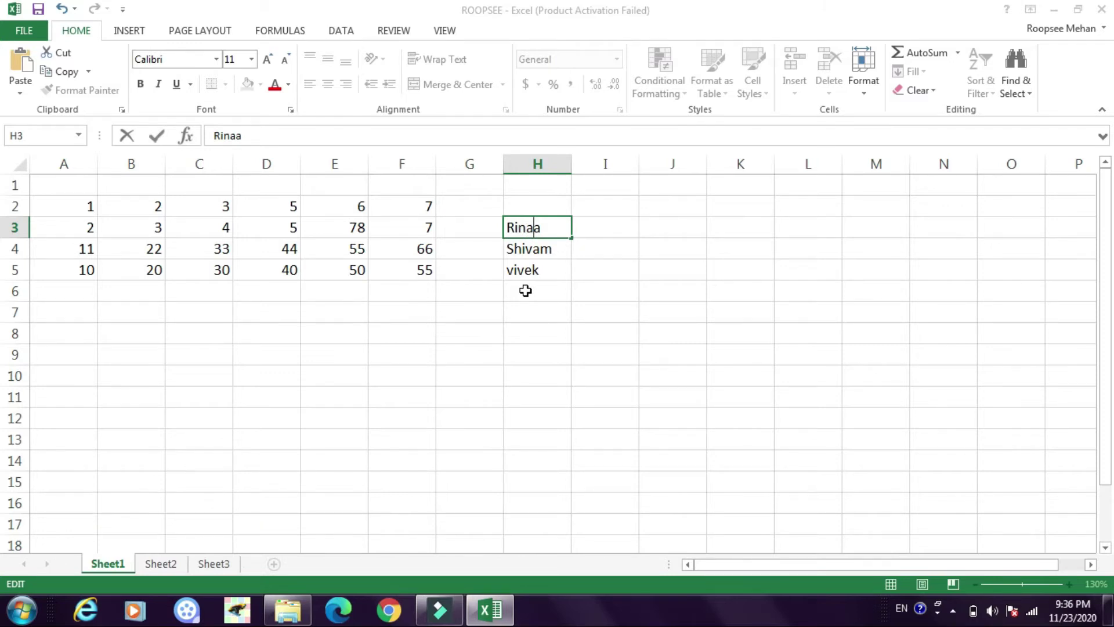
{"action": "key", "text": "BackSpace"}
{"action": "left_click", "coordinate": [584, 265]}
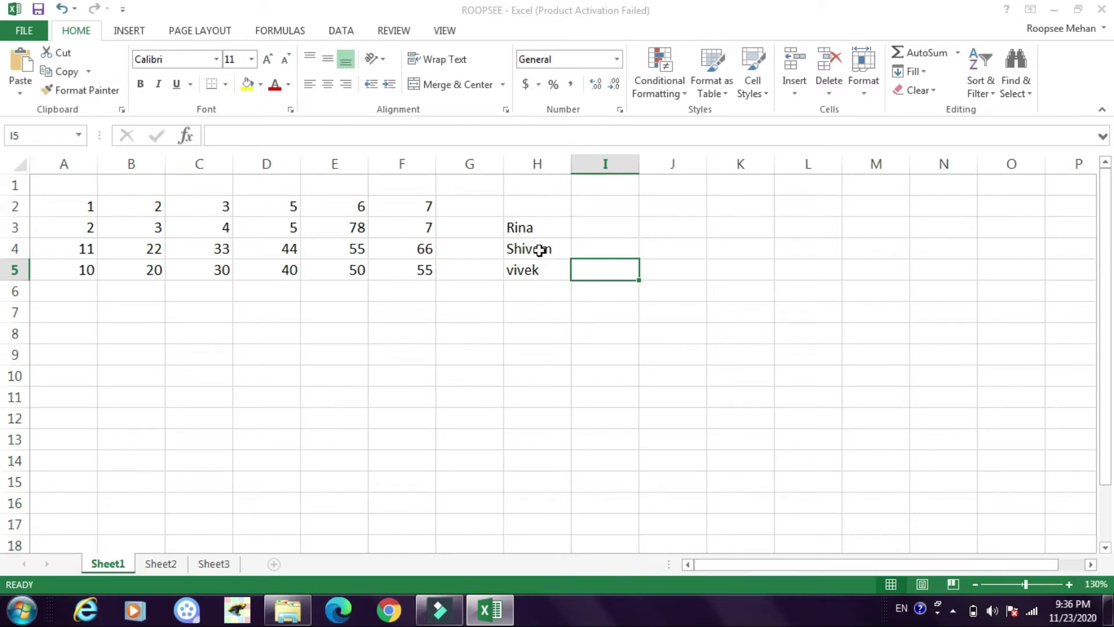
- Edit the name in cell H4 within the cell so that its letter v is doubled
{"action": "left_click", "coordinate": [520, 251]}
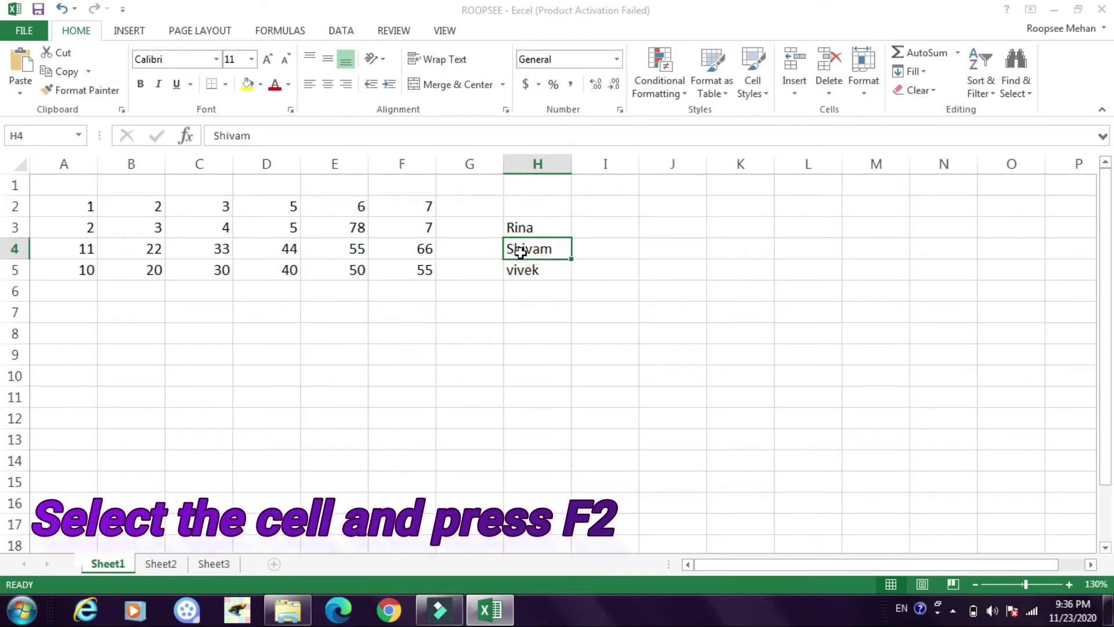
{"action": "key", "text": "F2"}
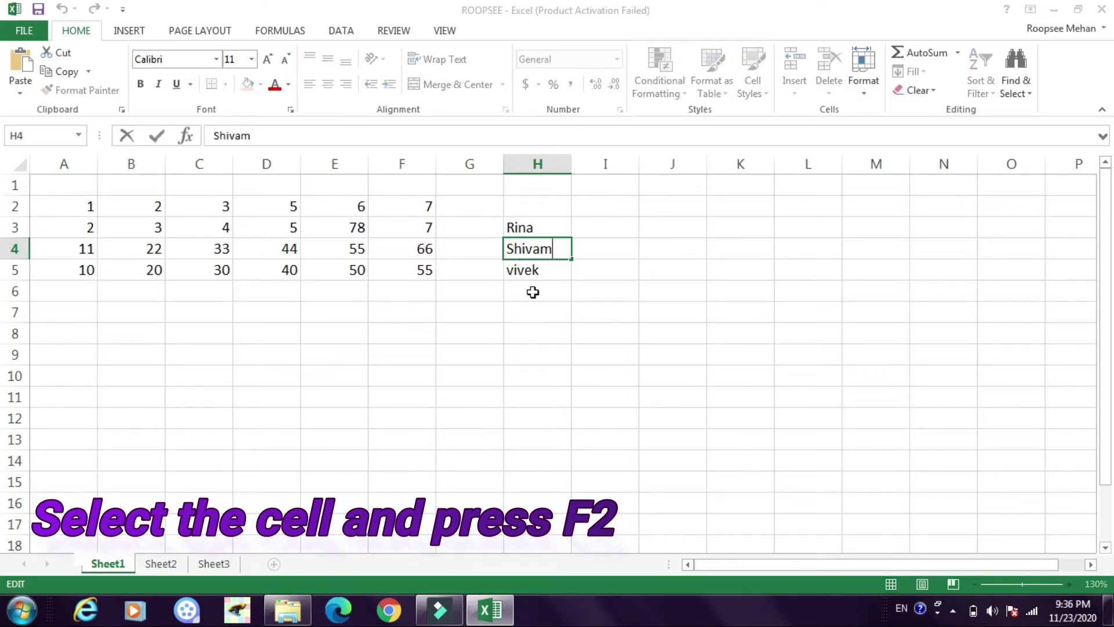
{"action": "key", "text": "BackSpace"}
{"action": "key", "text": "BackSpace"}
{"action": "key", "text": "BackSpace"}
{"action": "type", "text": "vvam"}
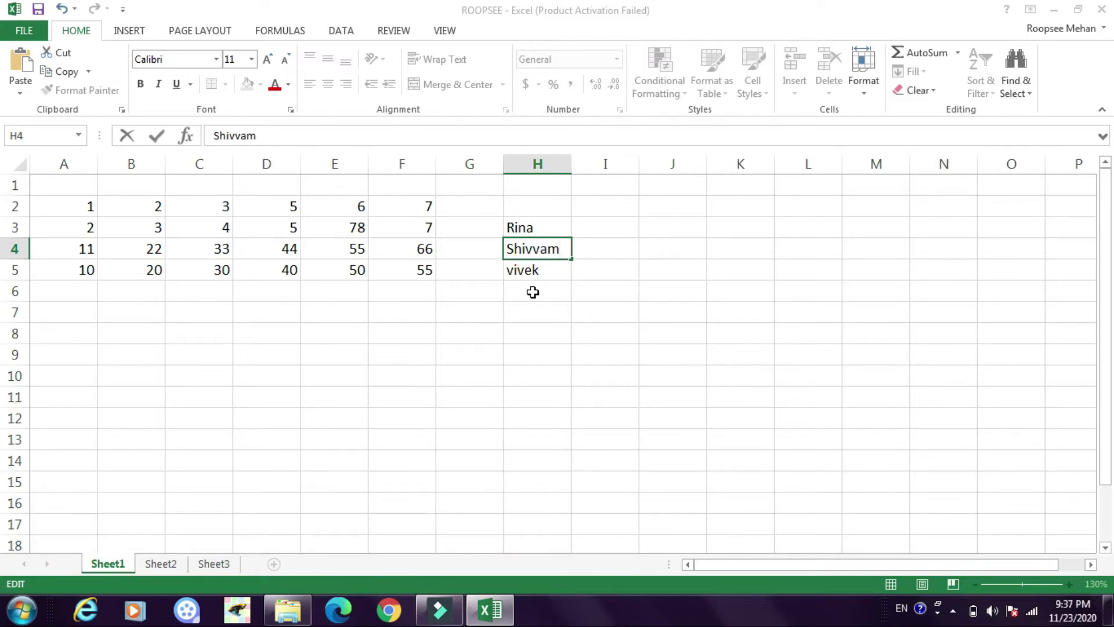
- Insert an extra e before the final k of the name in cell H5
{"action": "double_click", "coordinate": [532, 269]}
{"action": "type", "text": "e"}
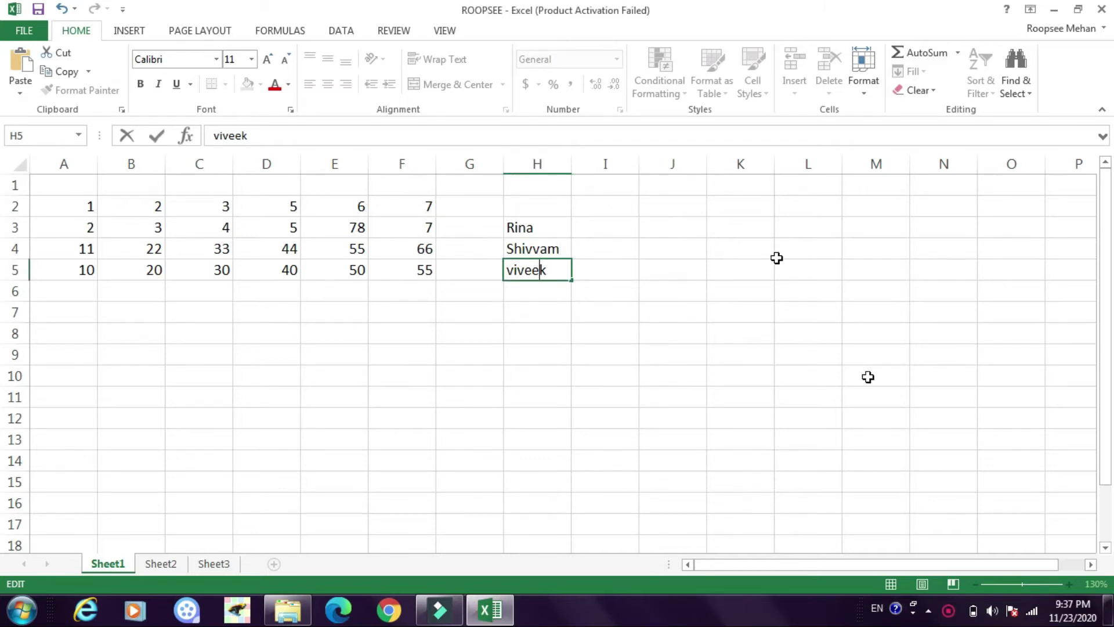
{"action": "left_click", "coordinate": [517, 227]}
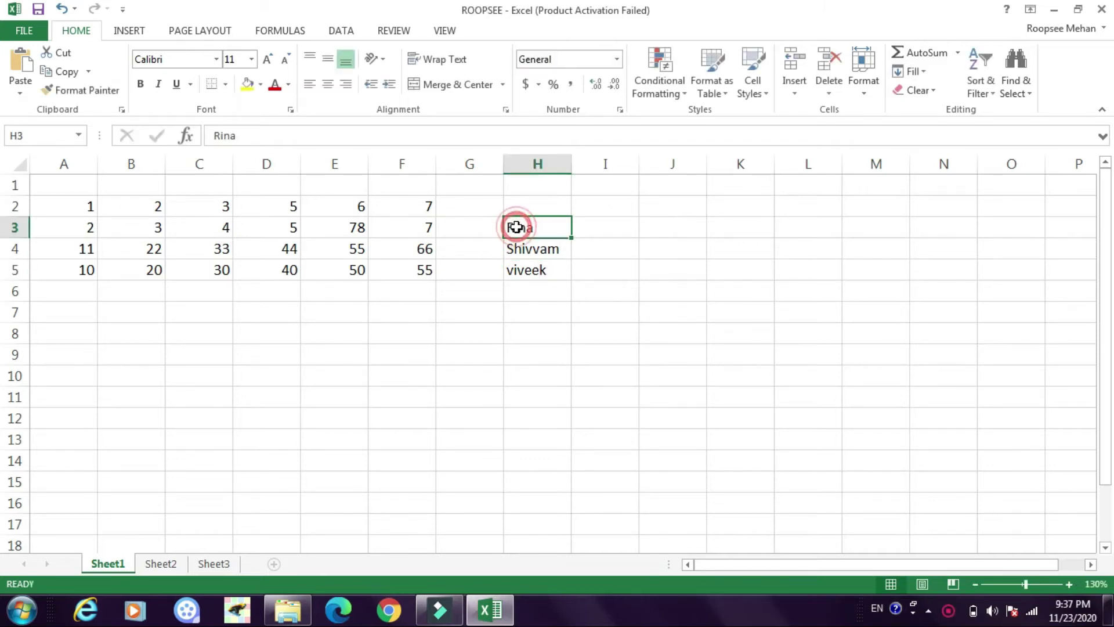
- Edit the name in cell H5 through the formula bar, removing the extra e before the final k
{"action": "left_click", "coordinate": [515, 270]}
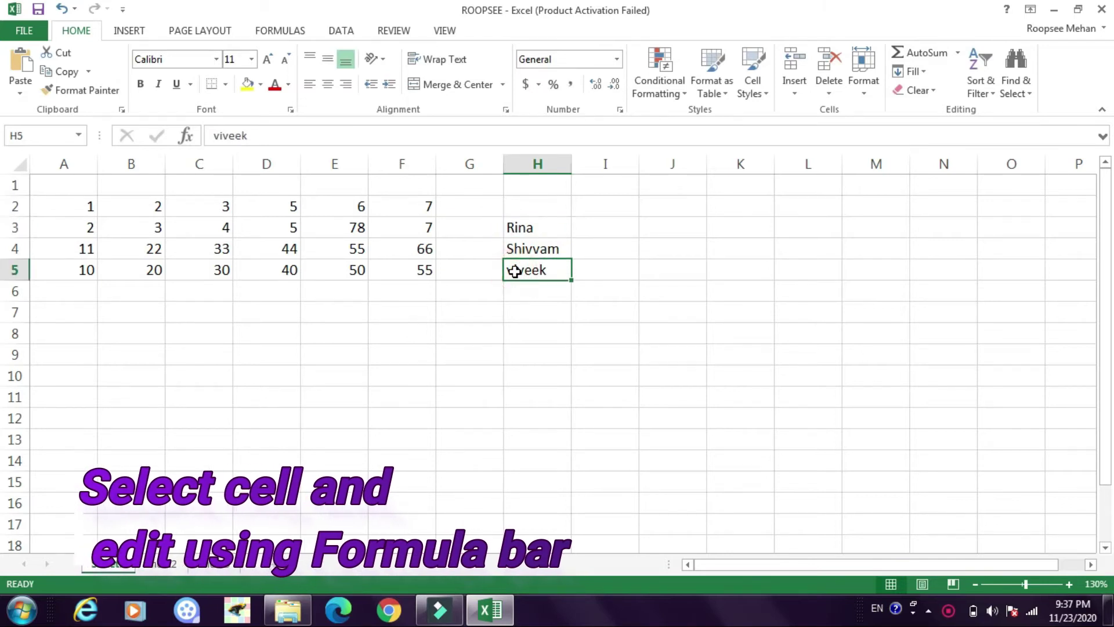
{"action": "left_click", "coordinate": [412, 139]}
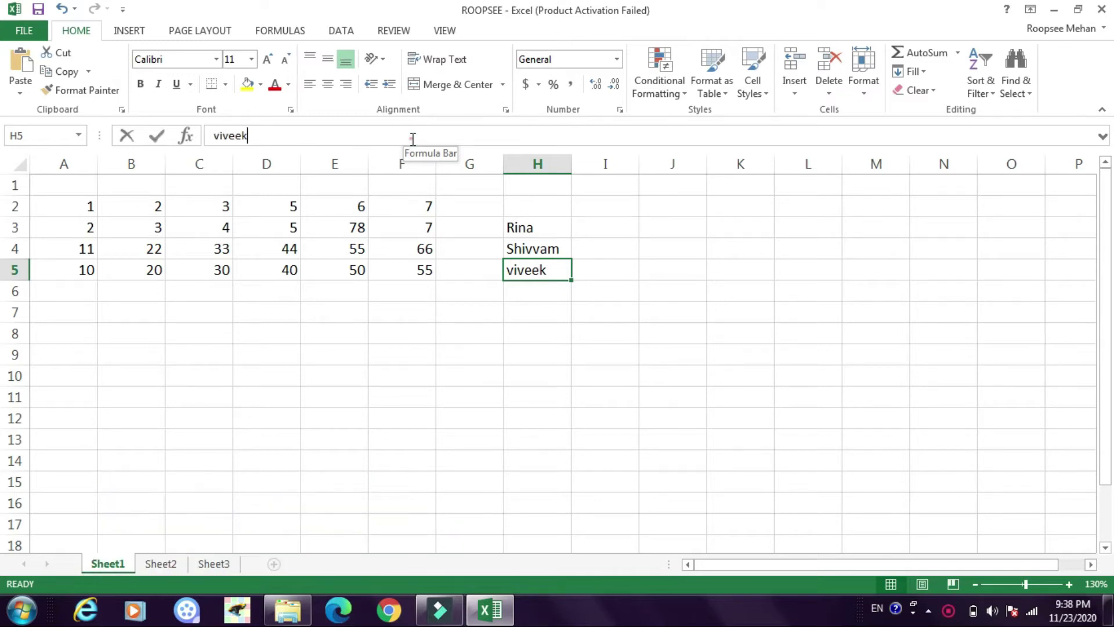
{"action": "key", "text": "BackSpace"}
{"action": "key", "text": "BackSpace"}
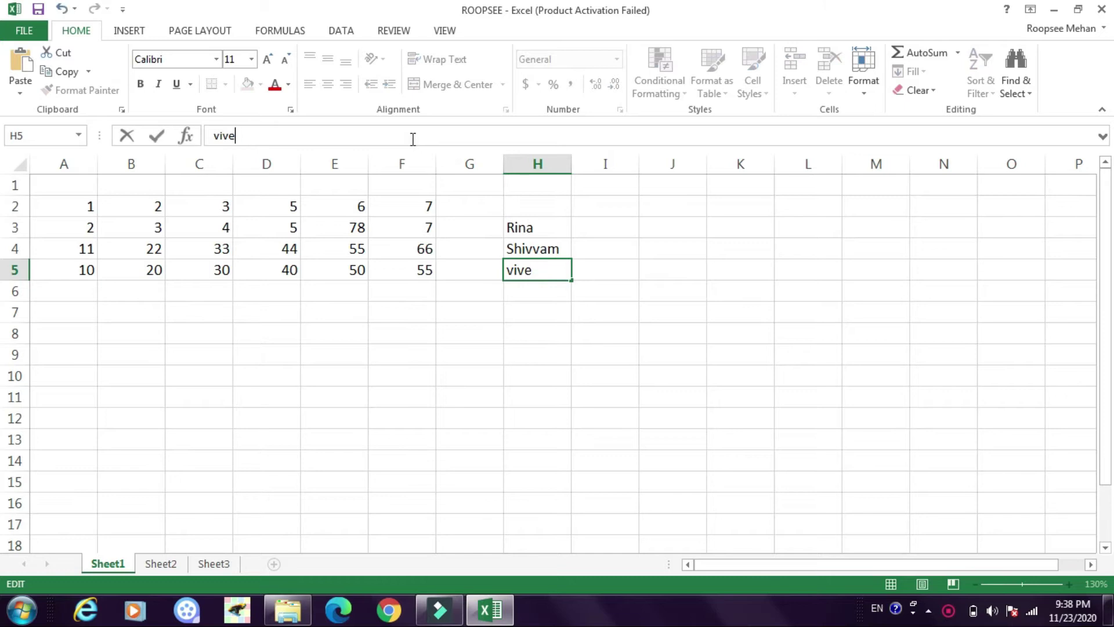
{"action": "type", "text": "k"}
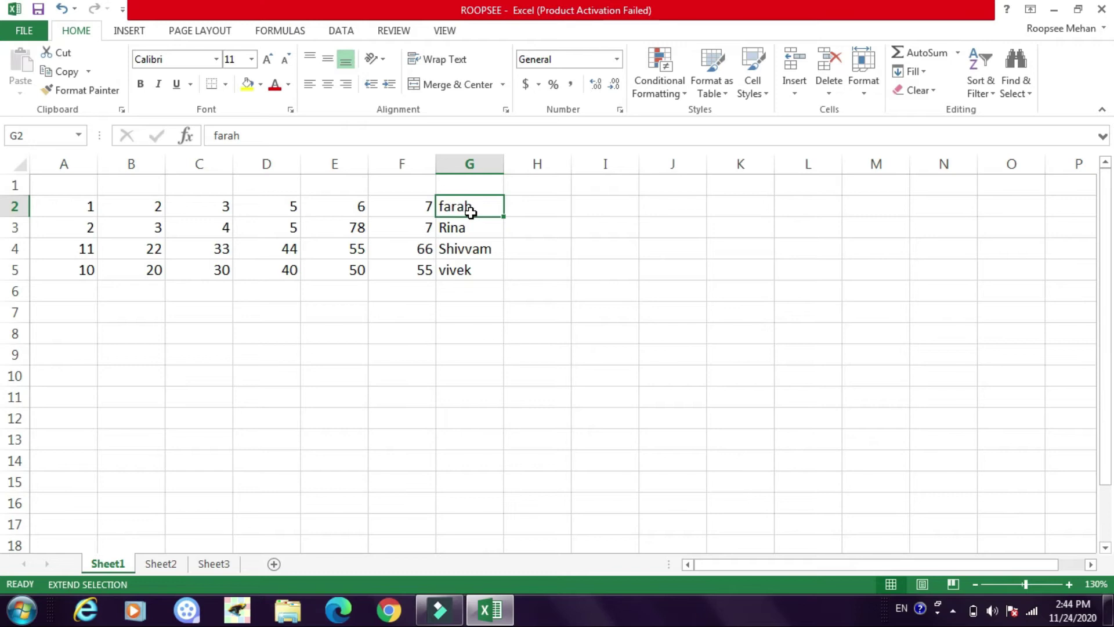
- Delete the name in cell G2 and undo the deletion
{"action": "left_click", "coordinate": [497, 273]}
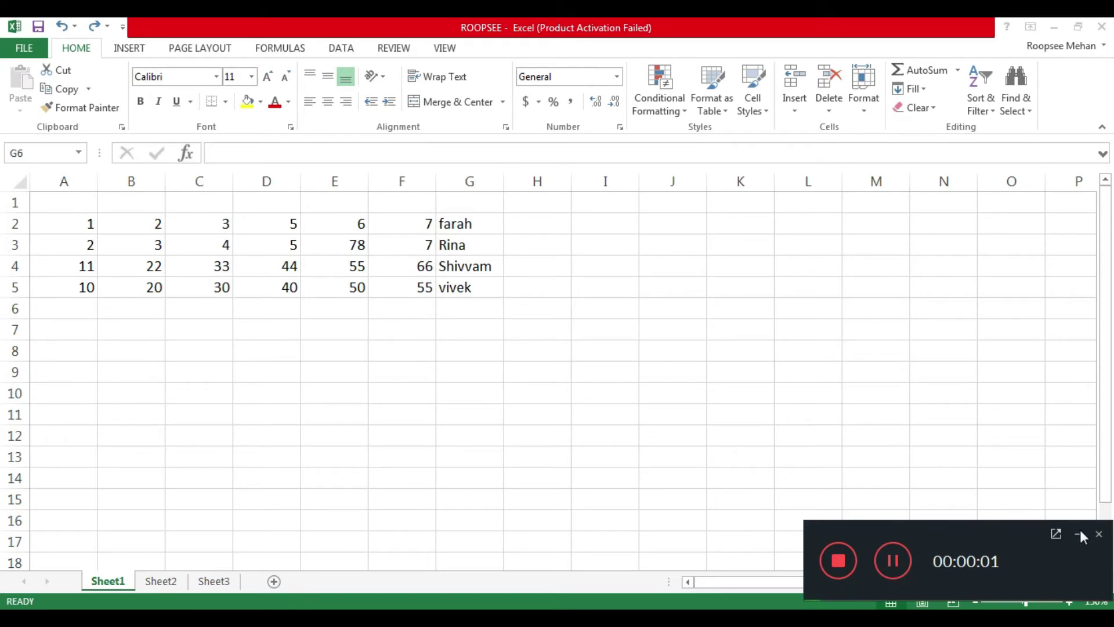
{"action": "left_click", "coordinate": [1079, 530]}
{"action": "left_click", "coordinate": [476, 223]}
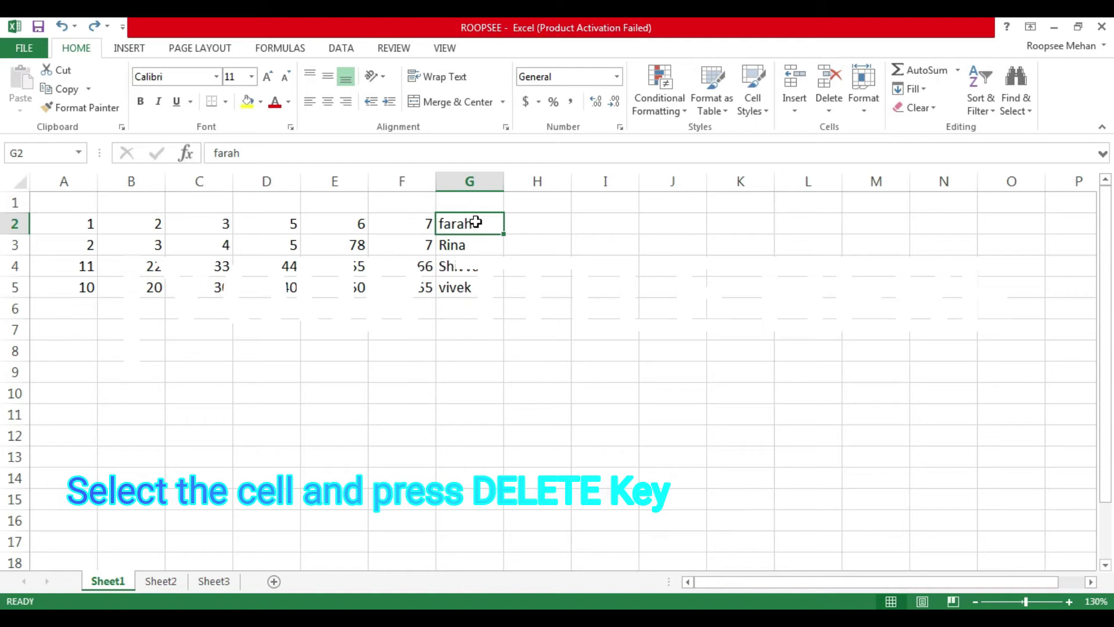
{"action": "key", "text": "Delete"}
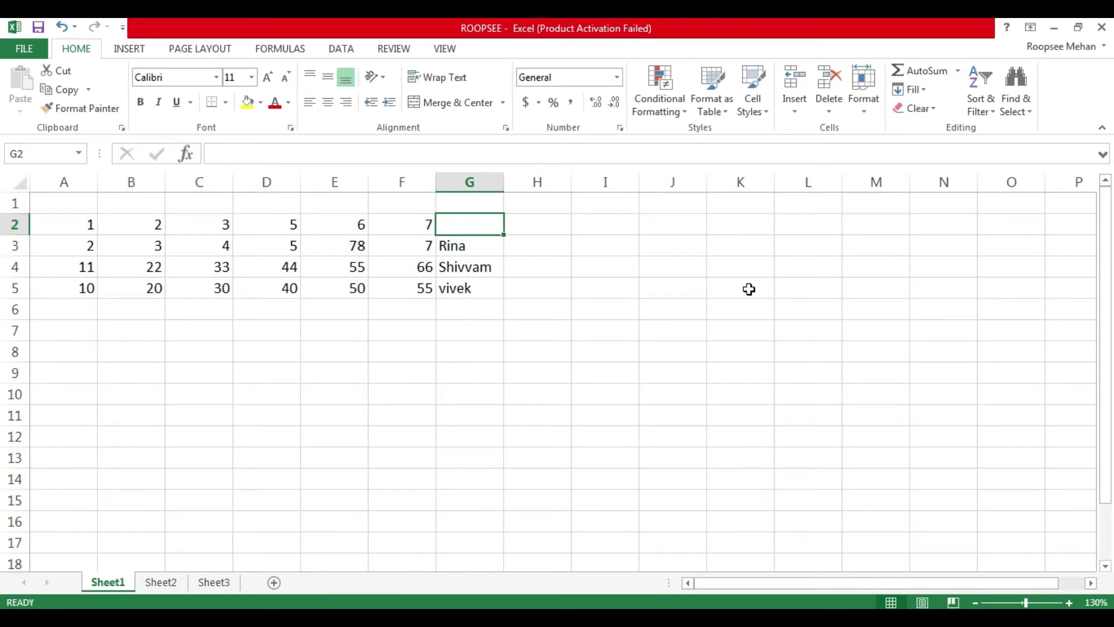
{"action": "key", "text": "ctrl+z"}
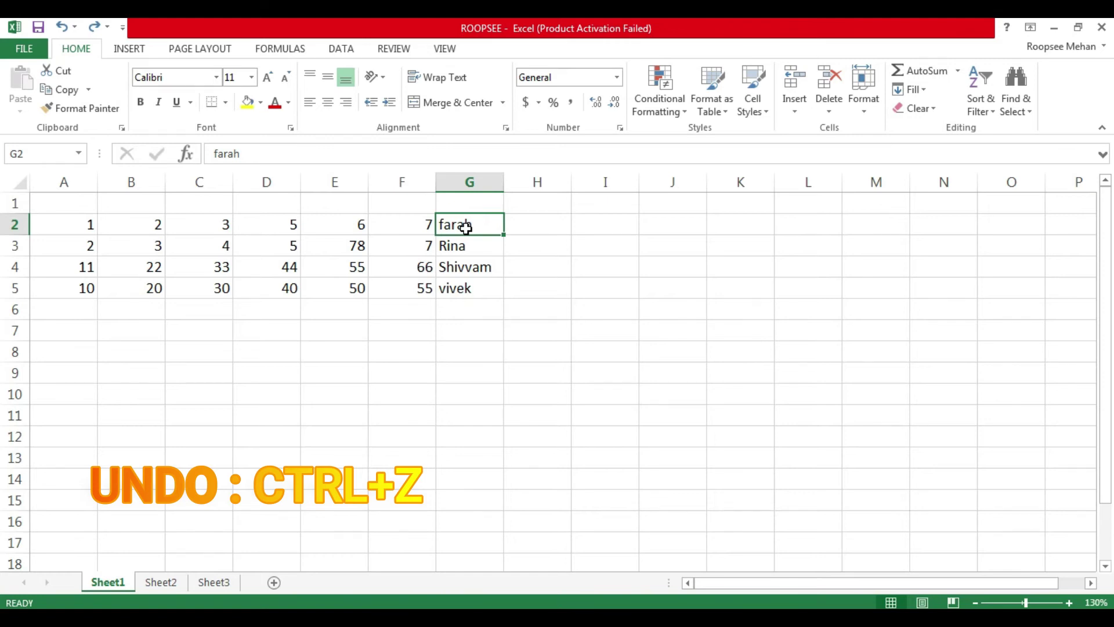
- Clear the contents of cell G2
{"action": "left_click", "coordinate": [451, 313]}
{"action": "left_click", "coordinate": [480, 225]}
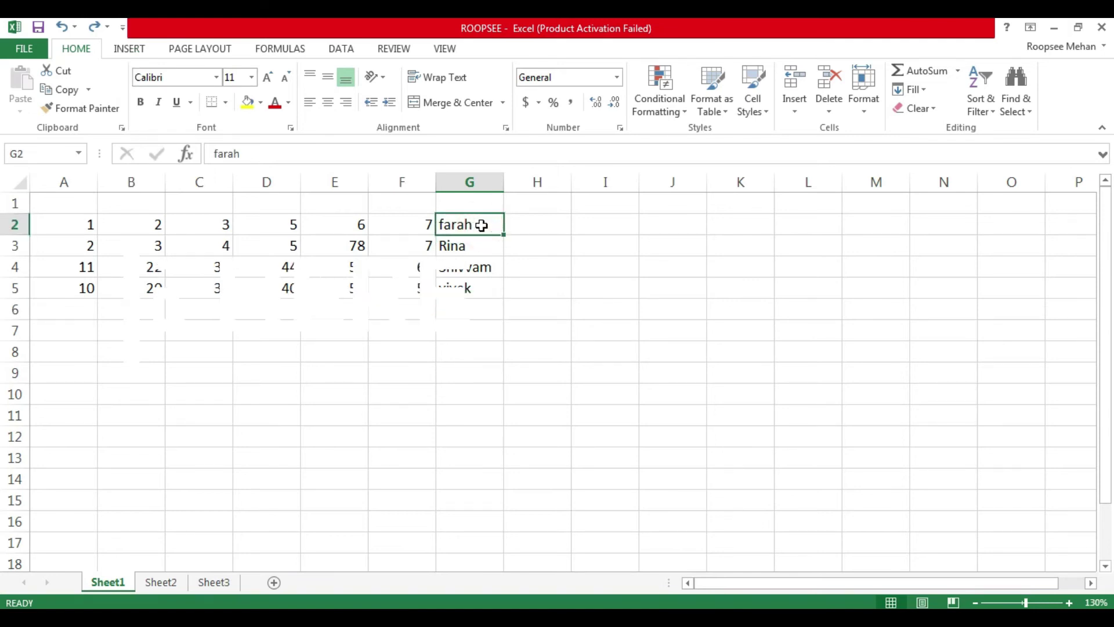
{"action": "right_click", "coordinate": [481, 225]}
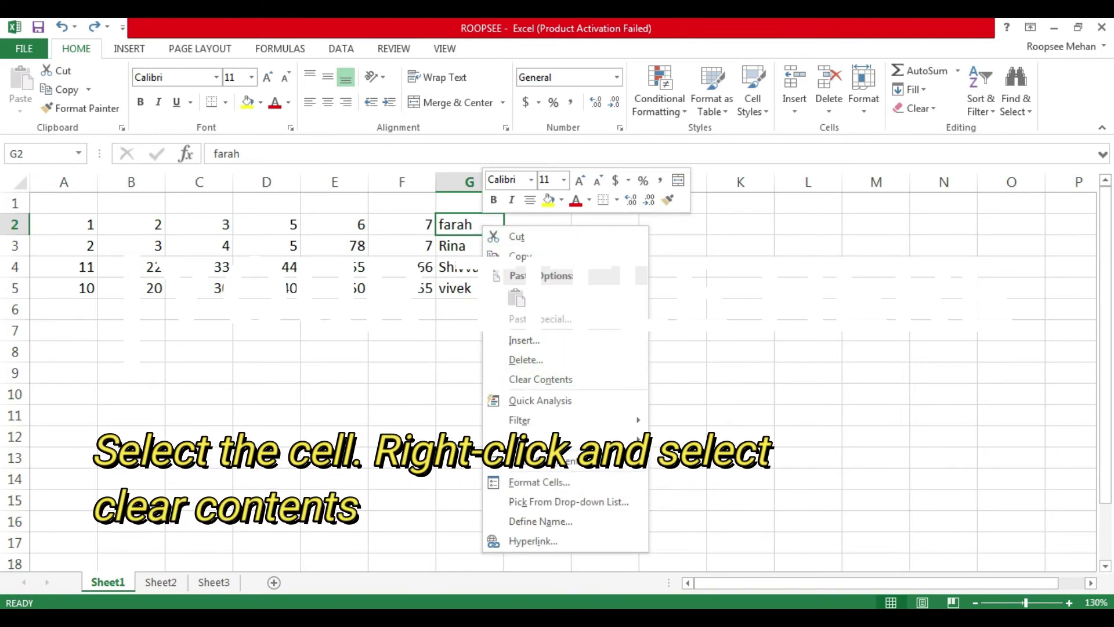
{"action": "left_click", "coordinate": [542, 385]}
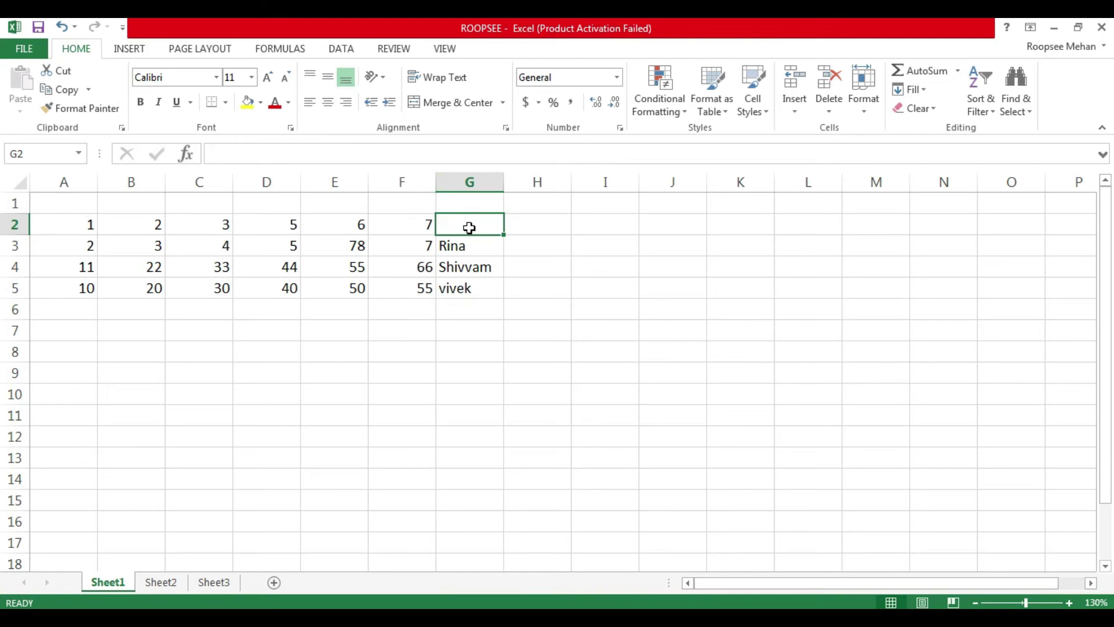
- Undo the clearing of cell G2, redo it once, and undo it again
{"action": "left_click", "coordinate": [1077, 526]}
{"action": "key", "text": "ctrl+z"}
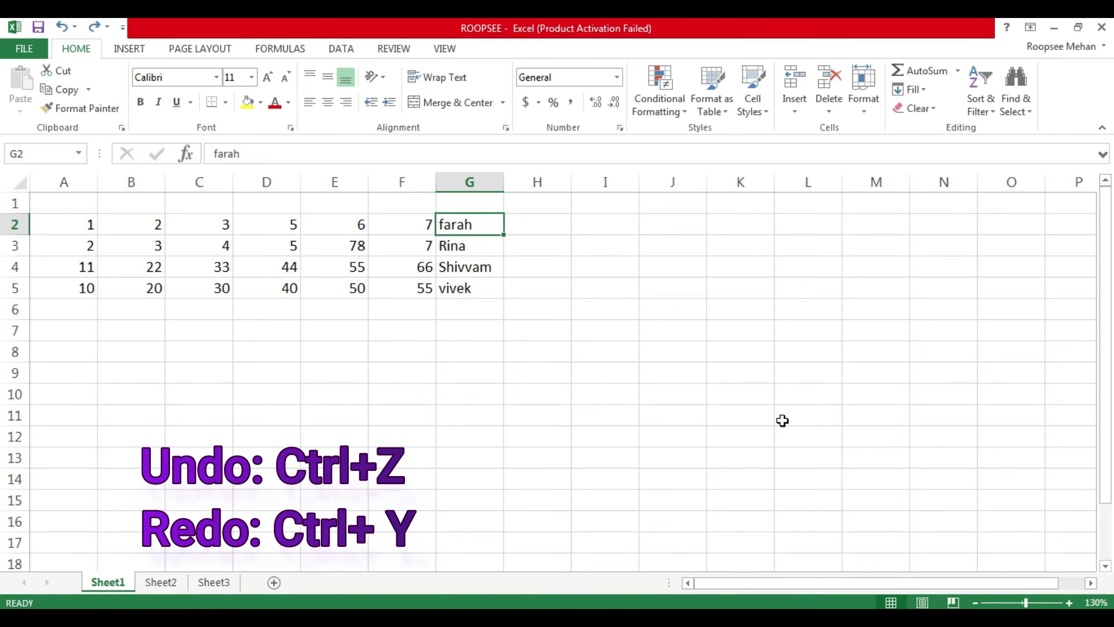
{"action": "key", "text": "ctrl+y"}
{"action": "key", "text": "ctrl+z"}
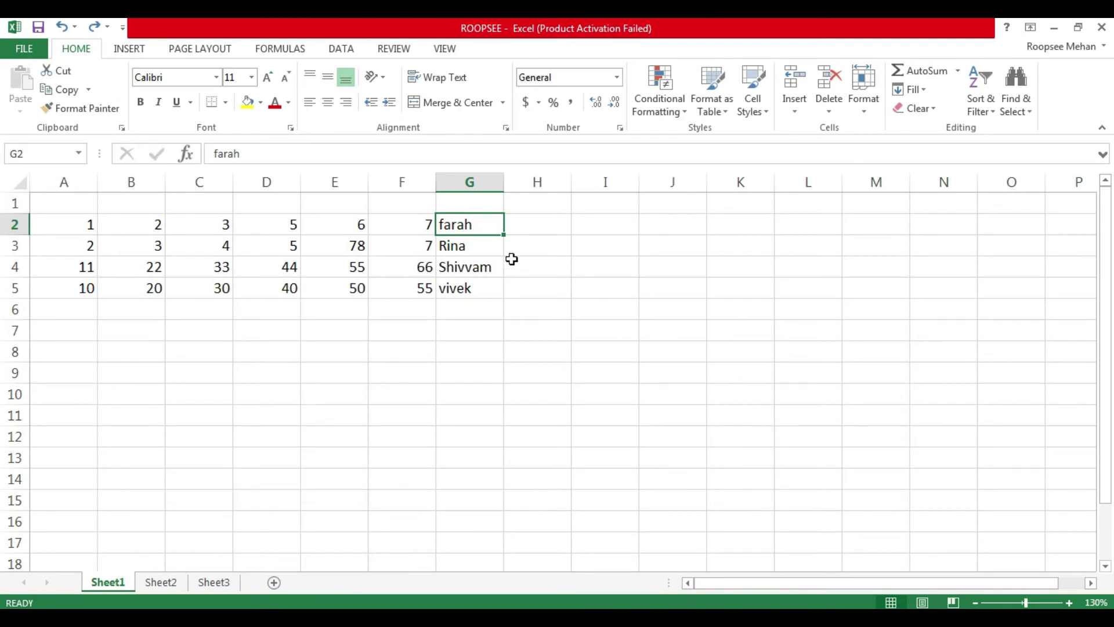
- Apply the Clear command to cell G2 with the Clear Contents option
{"action": "left_click", "coordinate": [488, 228]}
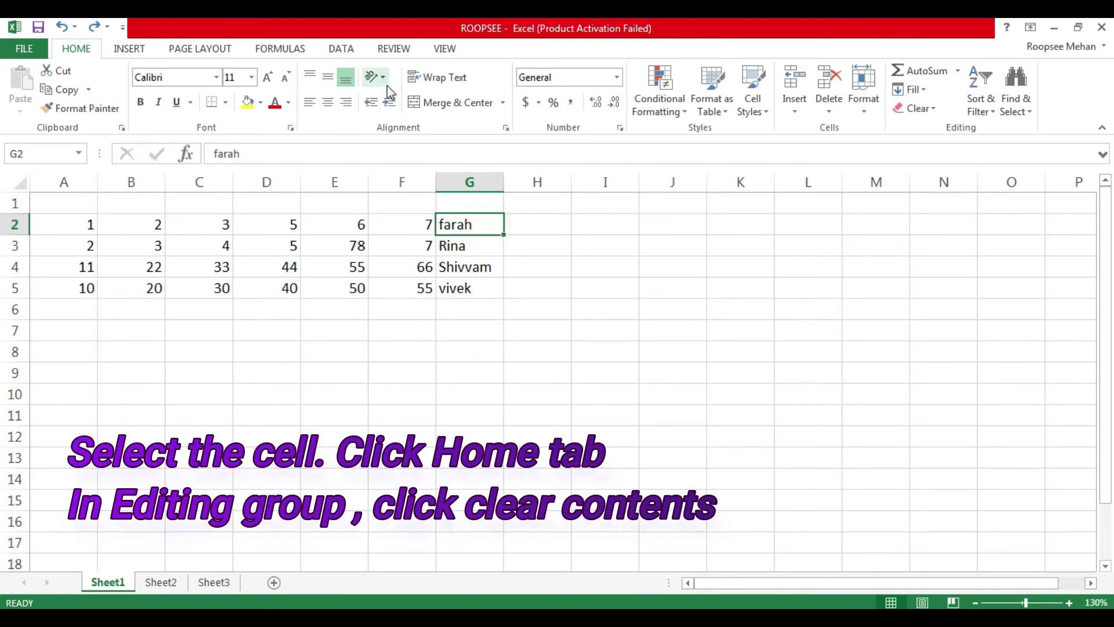
{"action": "left_click", "coordinate": [80, 46]}
{"action": "left_click", "coordinate": [934, 110]}
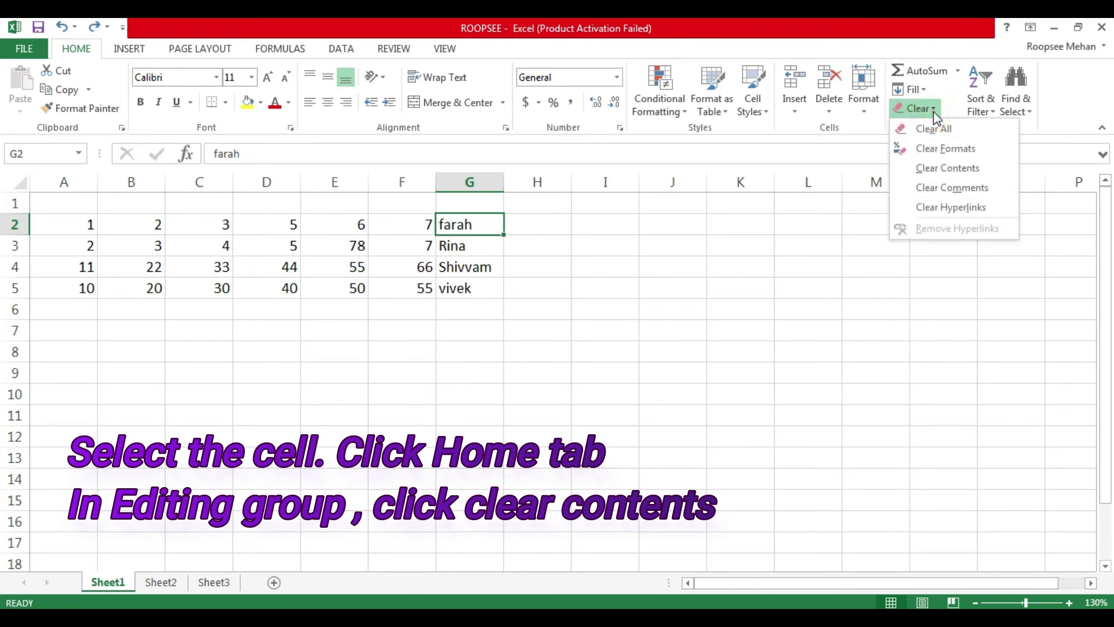
{"action": "left_click", "coordinate": [938, 175]}
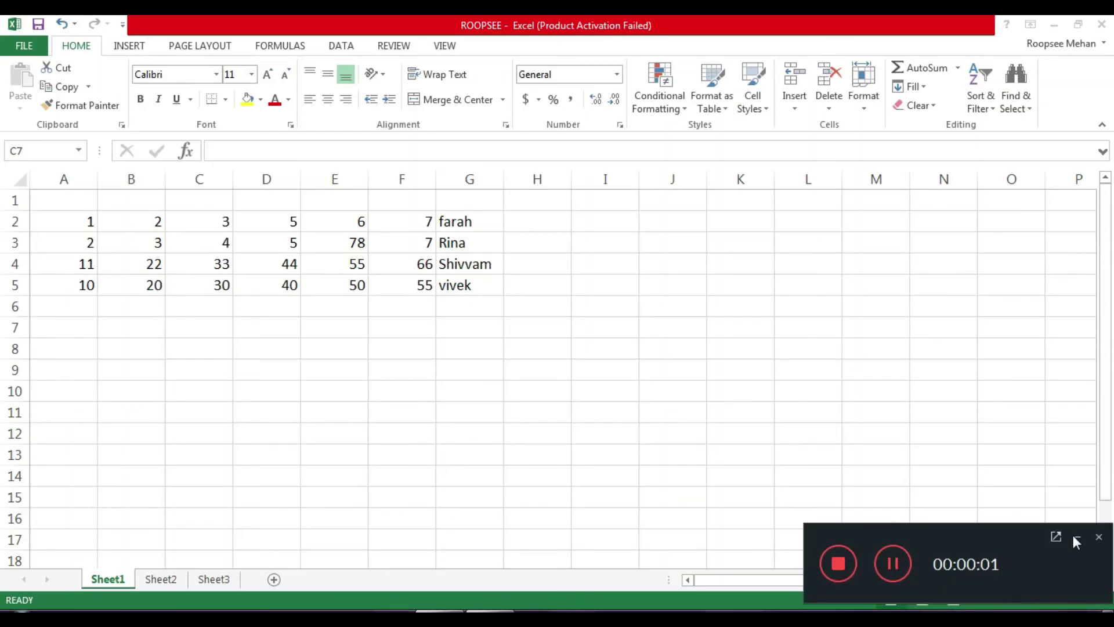
{"action": "left_click", "coordinate": [1074, 536]}
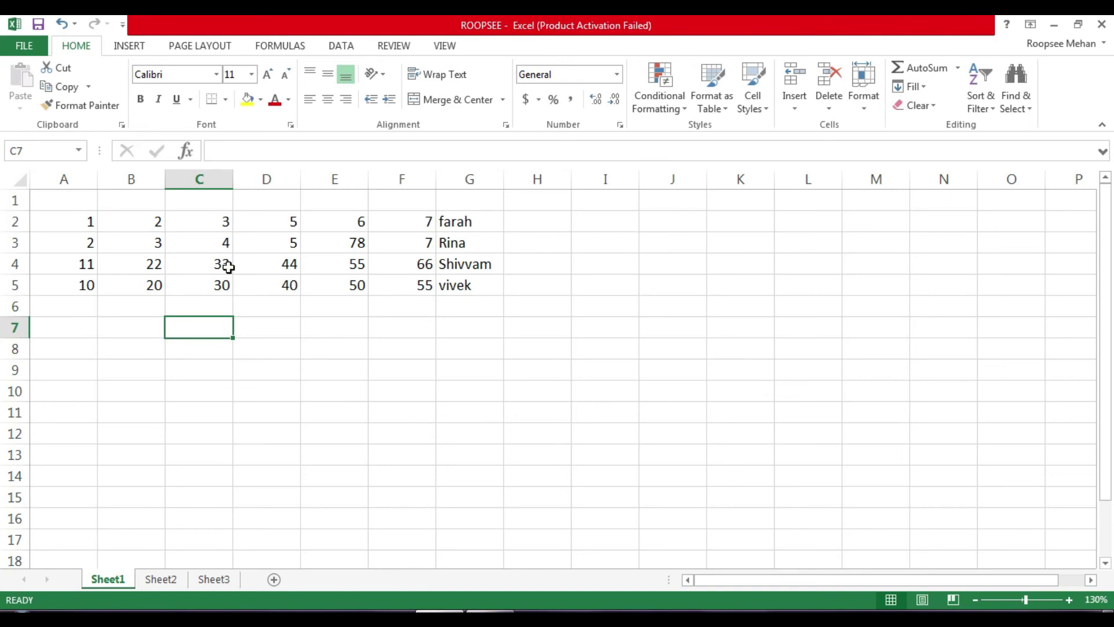
- Copy the number block A2:F5, paste it with the standard Paste option starting at cell A7, and end copy mode
{"action": "left_click_drag", "start_coordinate": [74, 219], "coordinate": [406, 284]}
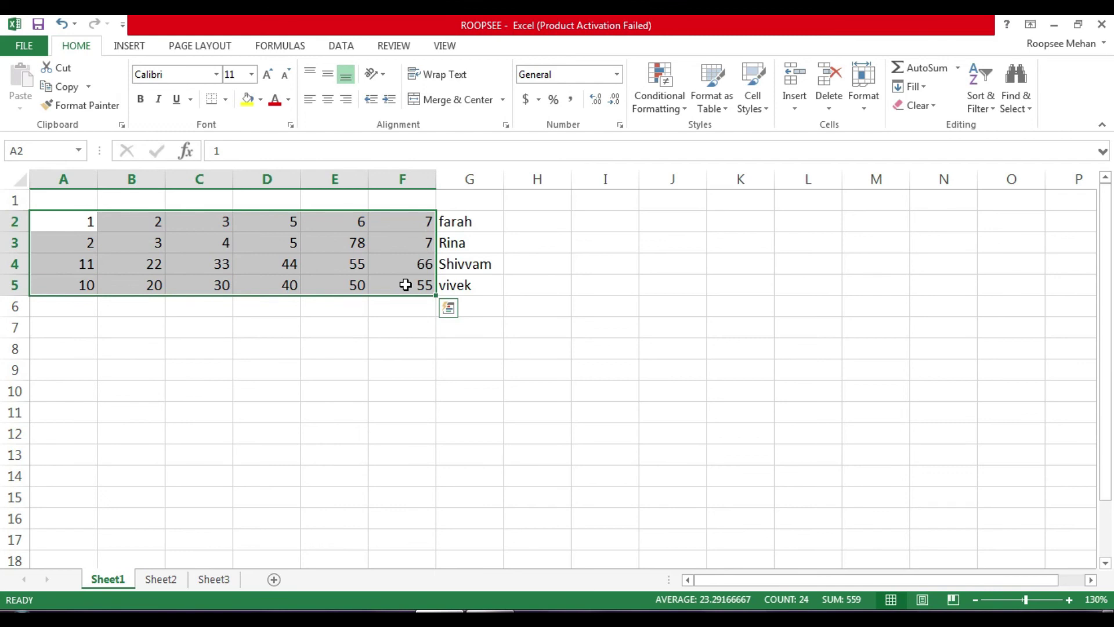
{"action": "left_click", "coordinate": [90, 43]}
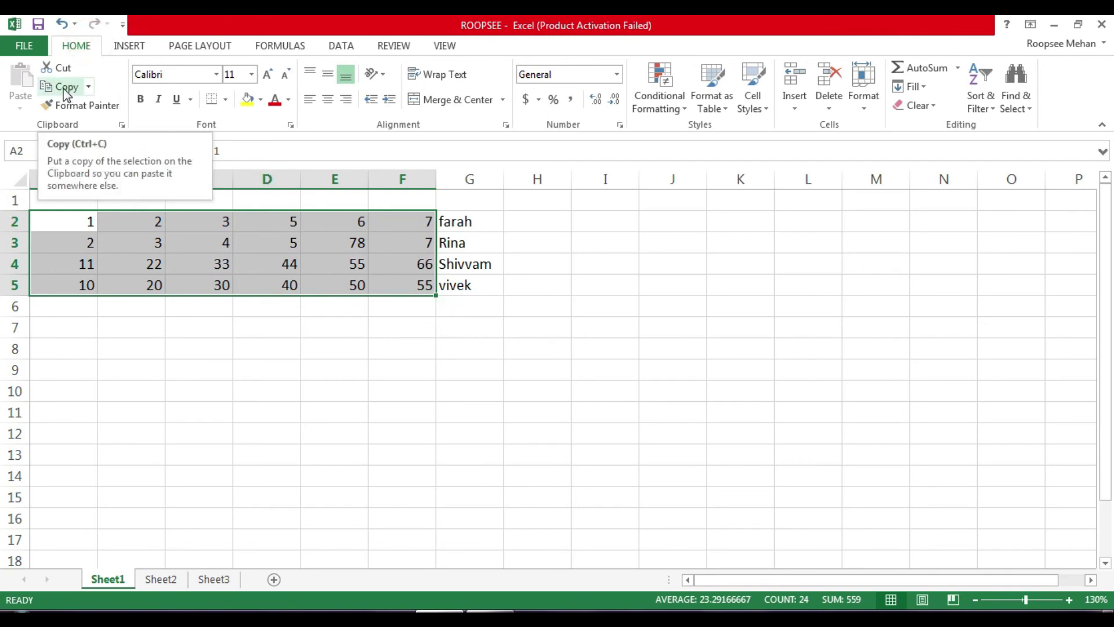
{"action": "left_click", "coordinate": [65, 92]}
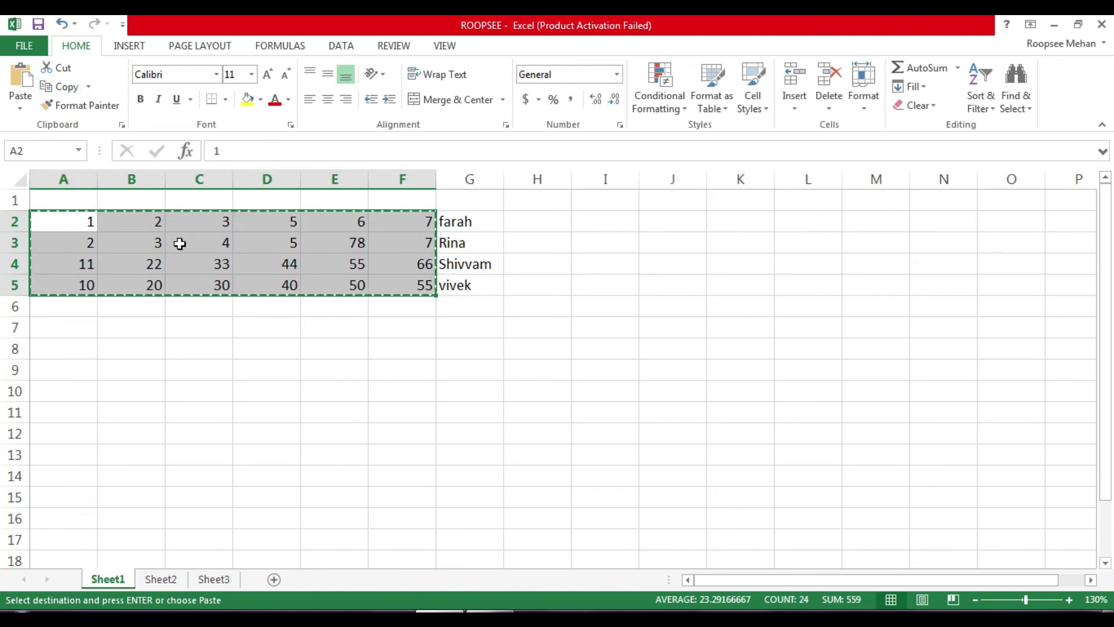
{"action": "left_click", "coordinate": [71, 327]}
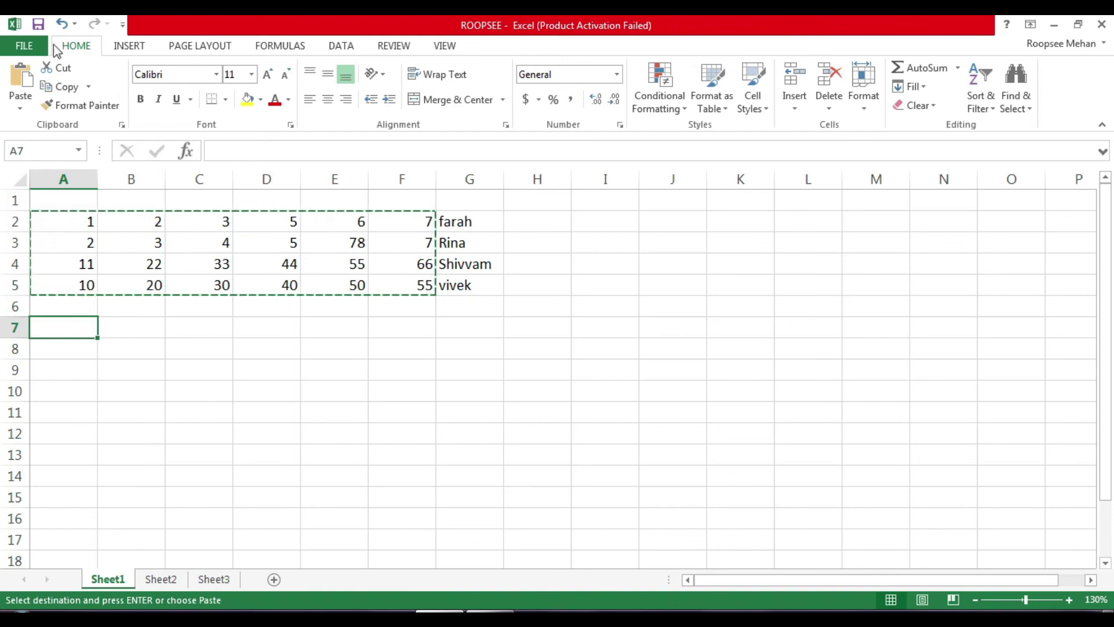
{"action": "left_click", "coordinate": [20, 109]}
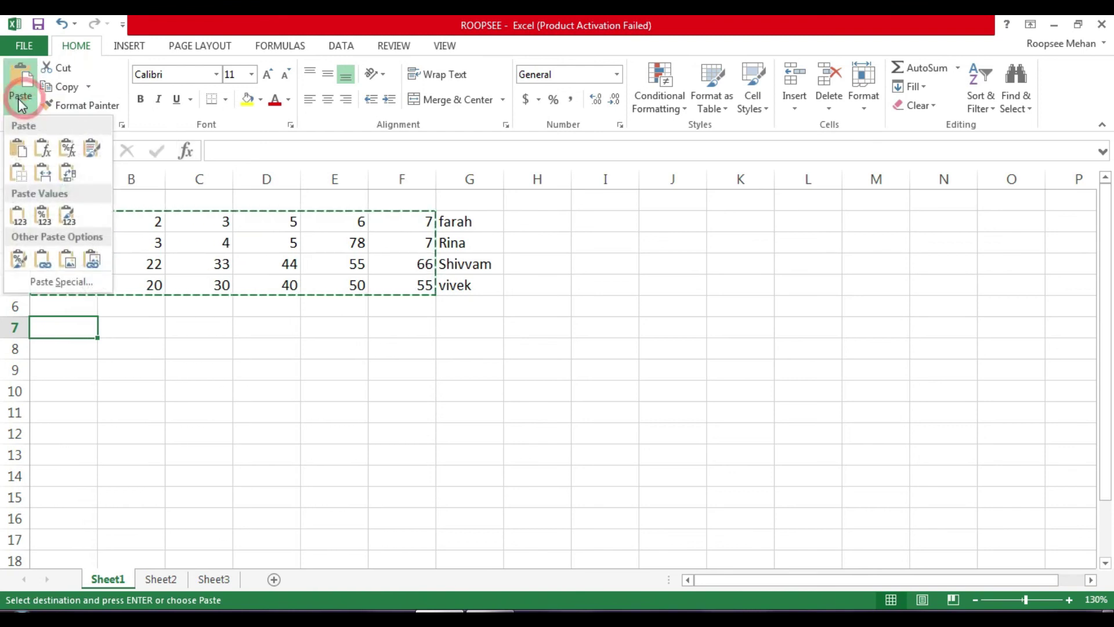
{"action": "left_click", "coordinate": [20, 152]}
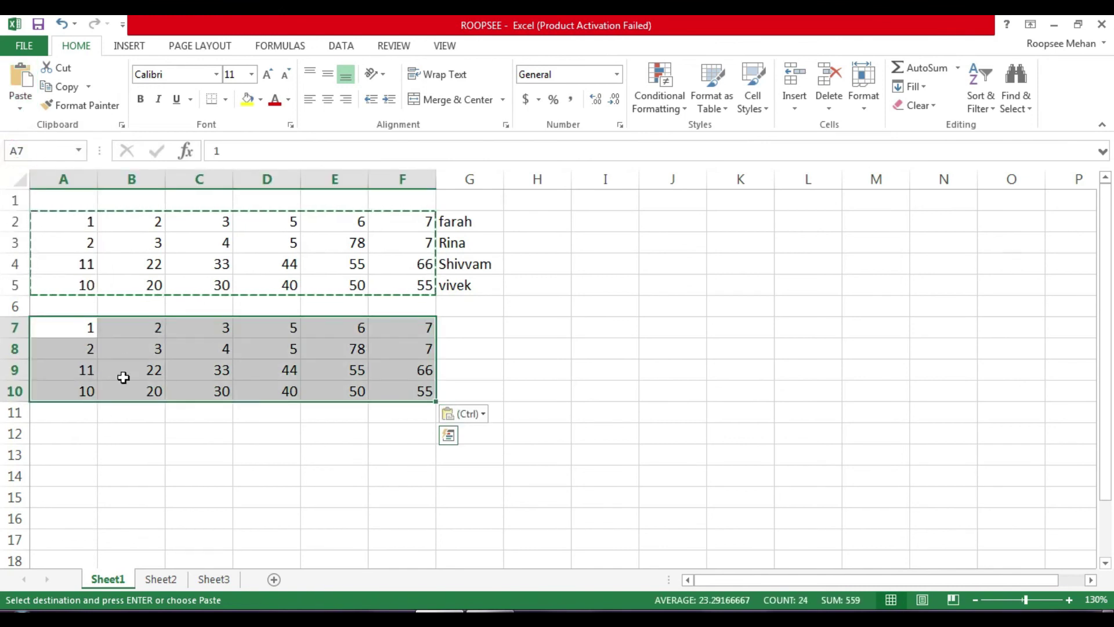
{"action": "left_click", "coordinate": [327, 449]}
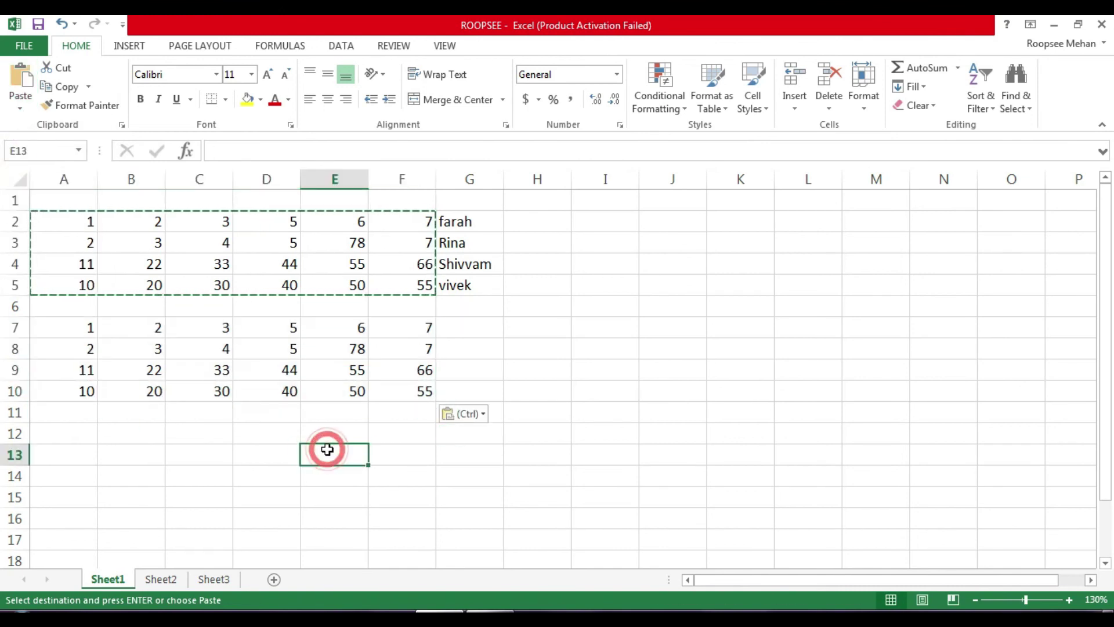
{"action": "double_click", "coordinate": [327, 449]}
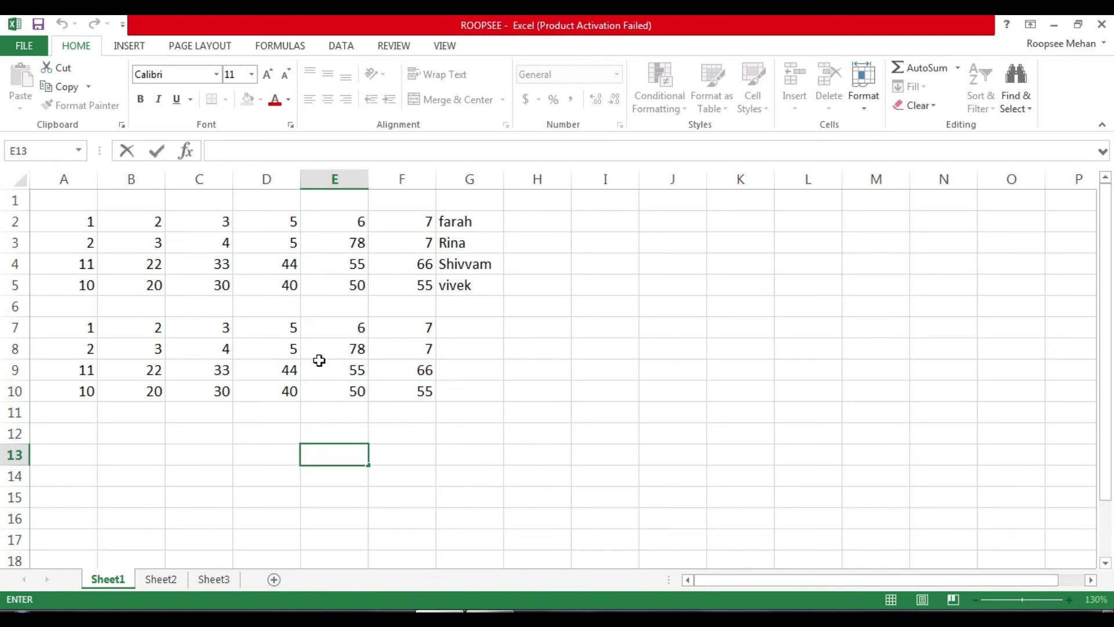
{"action": "left_click", "coordinate": [294, 255]}
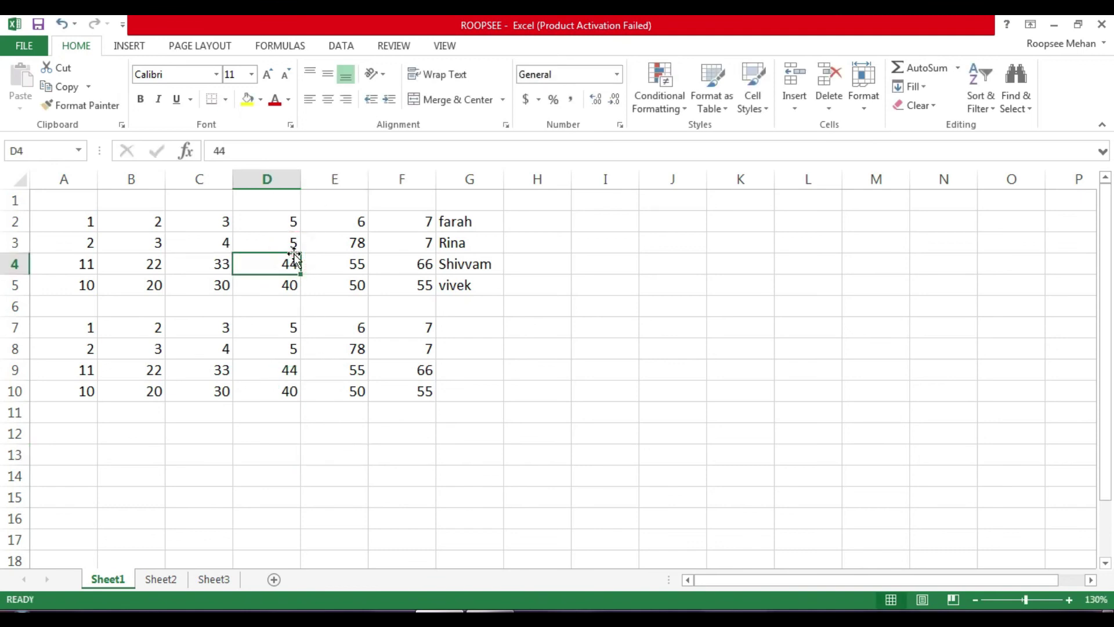